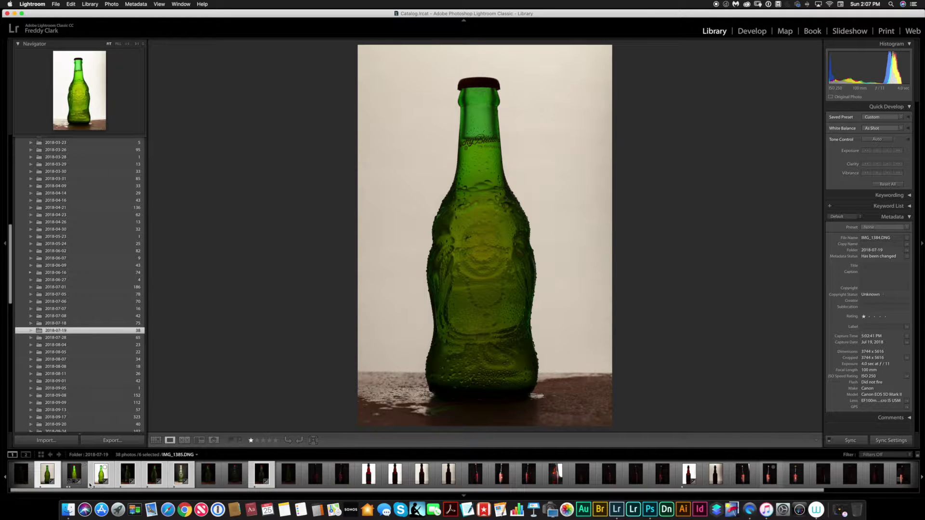
Review the external editing options for the selected bottle photos and switch to Photoshop
{"action": "left_click", "coordinate": [115, 5]}
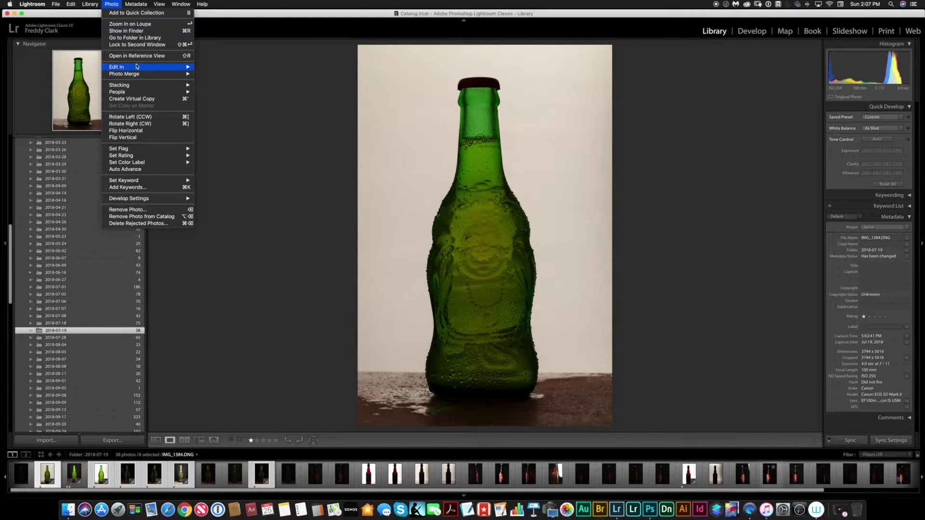
{"action": "mouse_move", "coordinate": [178, 67]}
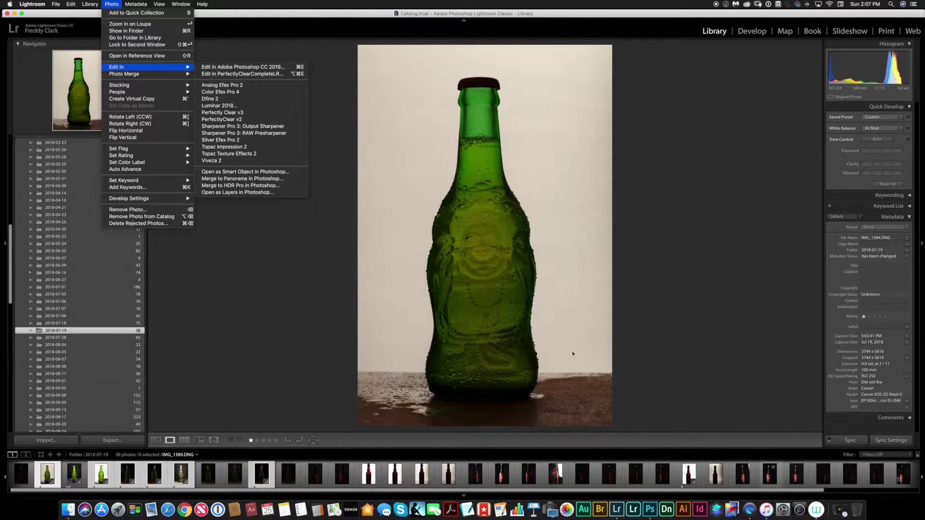
{"action": "left_click", "coordinate": [650, 506]}
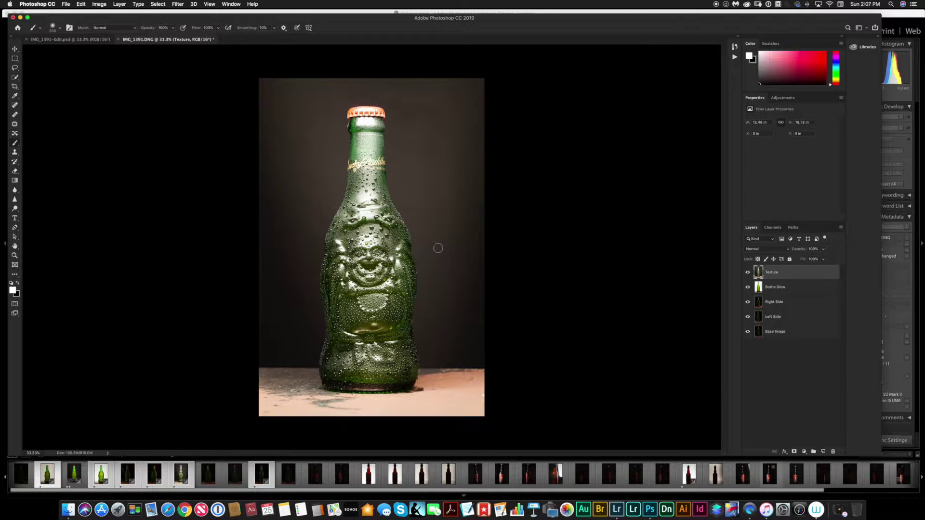
Select all five layers from Texture to Base Image and look at the available layer alignment commands
{"action": "left_click", "coordinate": [775, 332], "text": "shift"}
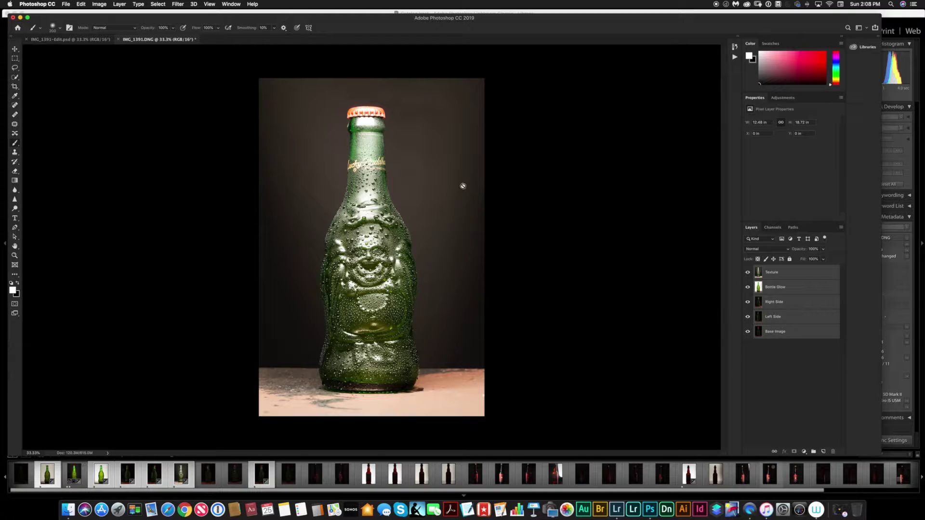
{"action": "left_click", "coordinate": [80, 5]}
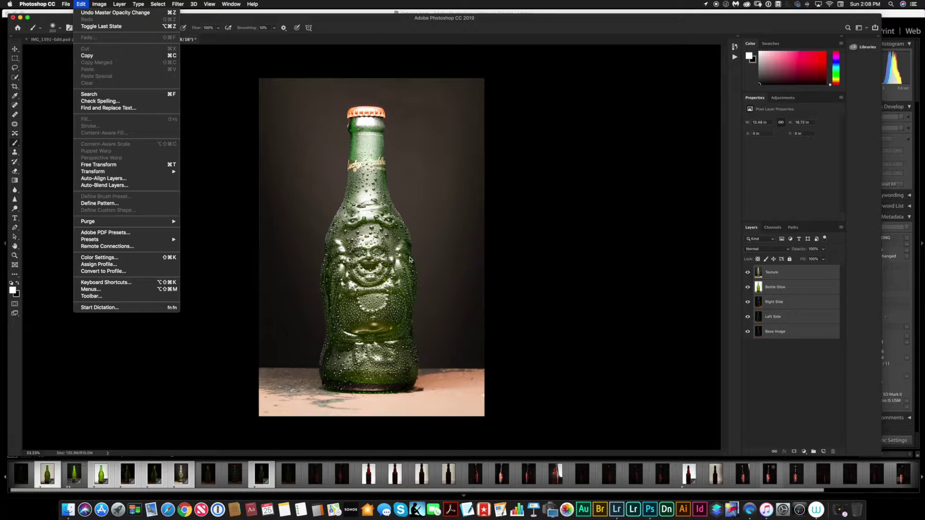
{"action": "left_click", "coordinate": [775, 362]}
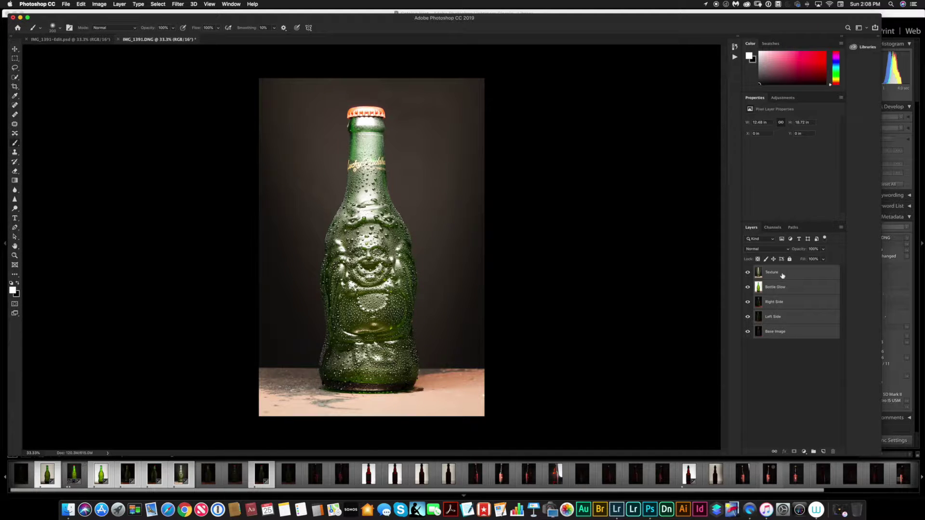
Hide the Texture, Bottle Glow, Right Side and Left Side layers, leaving only Base Image visible
{"action": "left_click", "coordinate": [748, 272]}
{"action": "left_click", "coordinate": [747, 287]}
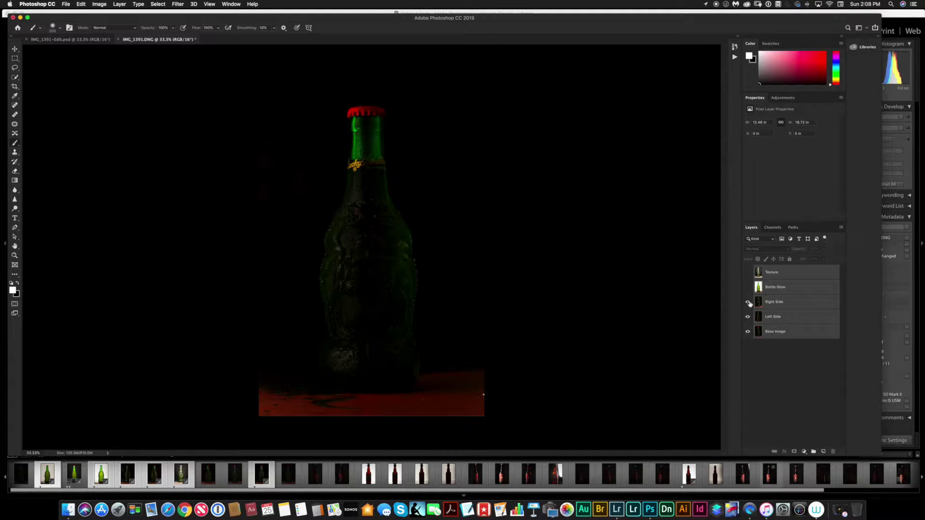
{"action": "left_click", "coordinate": [748, 302]}
{"action": "left_click", "coordinate": [748, 317]}
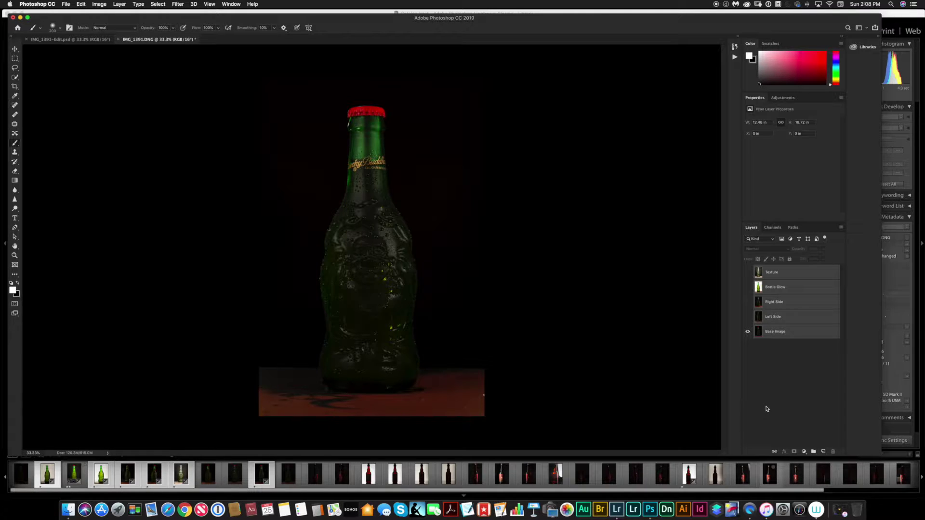
Show the Left Side layer, select it and add a black layer mask that hides its content
{"action": "left_click", "coordinate": [748, 317]}
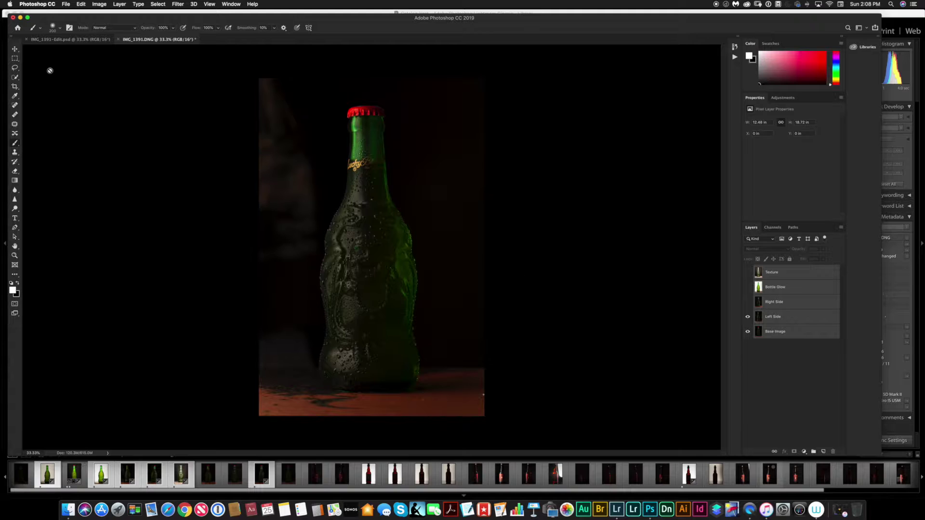
{"action": "left_click", "coordinate": [15, 50]}
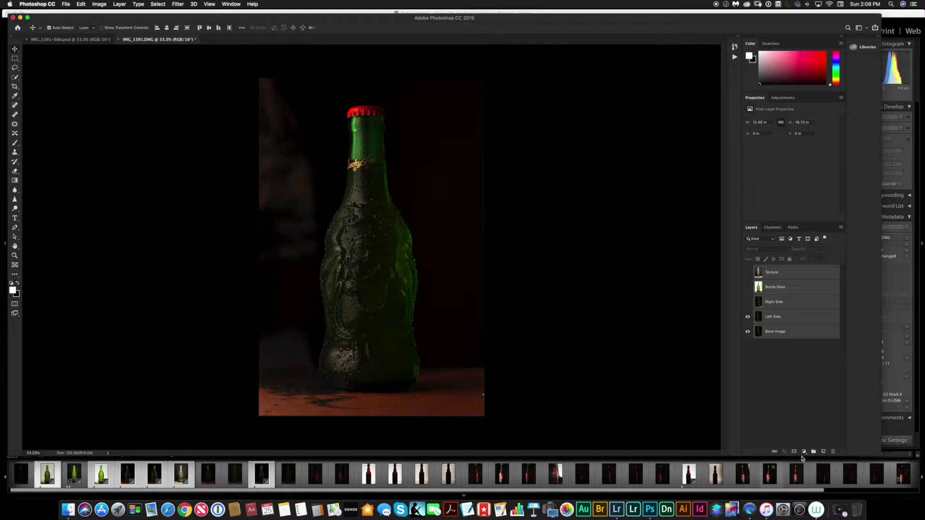
{"action": "left_click", "coordinate": [782, 321]}
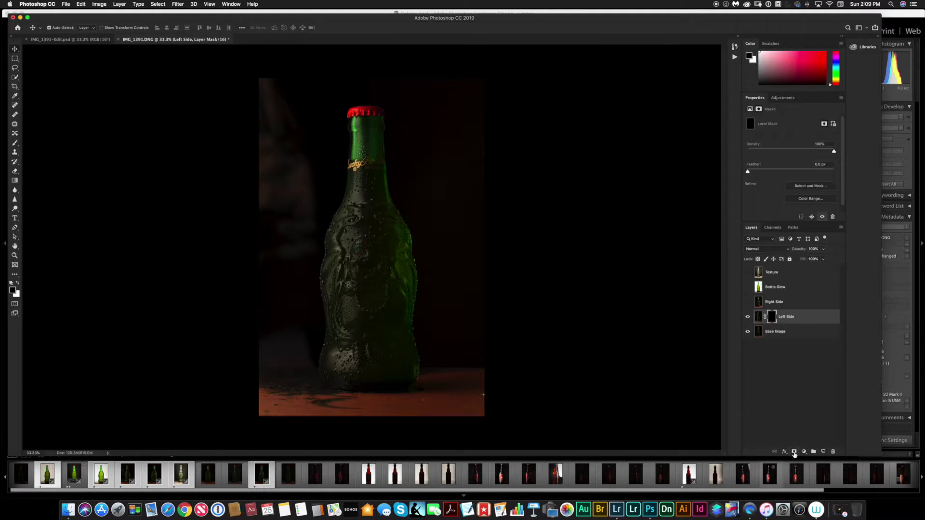
{"action": "left_click", "coordinate": [793, 452], "text": "alt"}
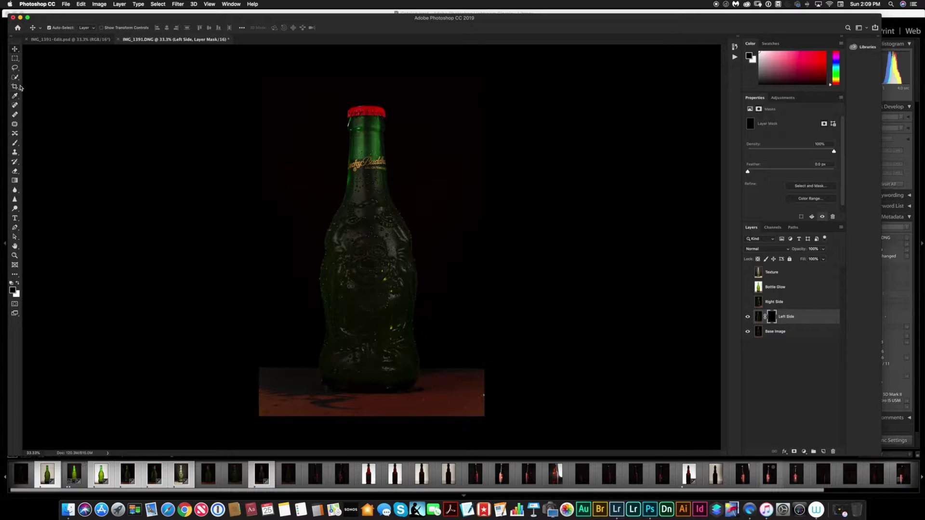
Paint white with the Brush on the Left Side mask to reveal the bottle's left edge and the adjacent table surface
{"action": "left_click", "coordinate": [15, 144]}
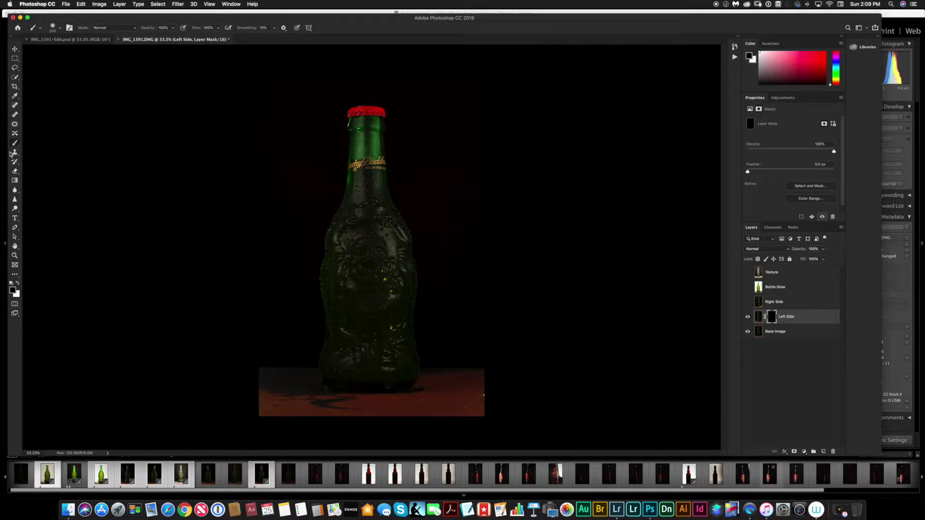
{"action": "left_click", "coordinate": [18, 285]}
{"action": "mouse_move", "coordinate": [336, 262]}
{"action": "left_mouse_down"}
{"action": "mouse_move", "coordinate": [334, 270]}
{"action": "mouse_move", "coordinate": [339, 225]}
{"action": "mouse_move", "coordinate": [329, 244]}
{"action": "mouse_move", "coordinate": [352, 178]}
{"action": "mouse_move", "coordinate": [328, 281]}
{"action": "mouse_move", "coordinate": [329, 311]}
{"action": "mouse_move", "coordinate": [347, 314]}
{"action": "mouse_move", "coordinate": [331, 350]}
{"action": "mouse_move", "coordinate": [334, 370]}
{"action": "mouse_move", "coordinate": [341, 266]}
{"action": "mouse_move", "coordinate": [342, 387]}
{"action": "mouse_move", "coordinate": [335, 327]}
{"action": "mouse_move", "coordinate": [358, 207]}
{"action": "mouse_move", "coordinate": [356, 138]}
{"action": "mouse_move", "coordinate": [357, 200]}
{"action": "mouse_move", "coordinate": [308, 392]}
{"action": "mouse_move", "coordinate": [334, 408]}
{"action": "mouse_move", "coordinate": [306, 404]}
{"action": "left_mouse_up"}
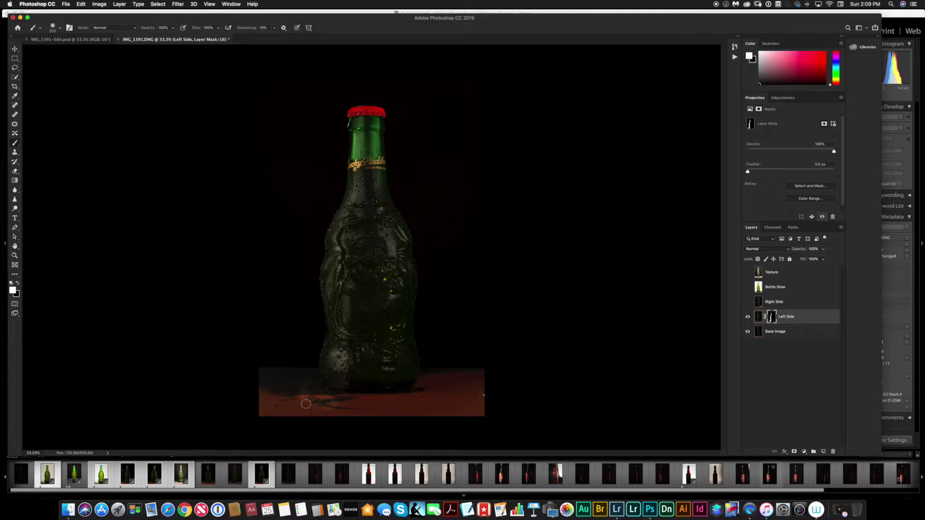
{"action": "key", "text": "x"}
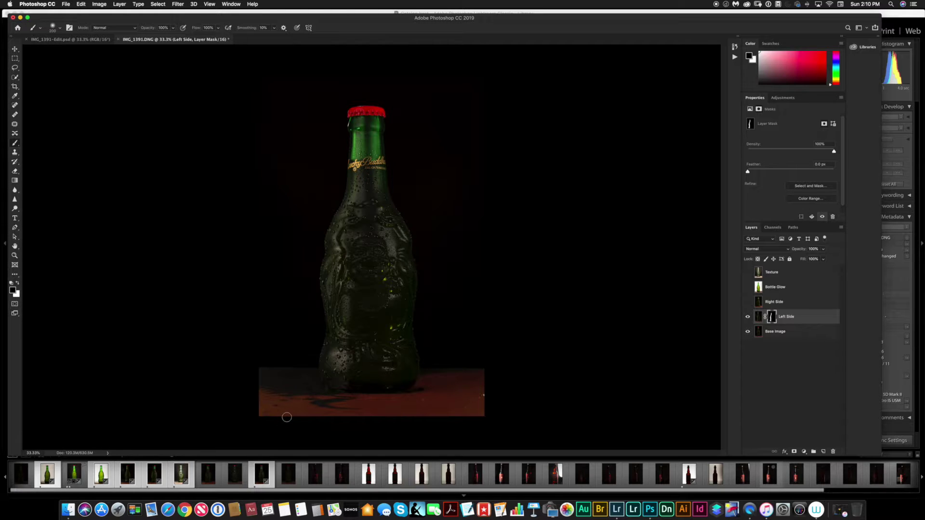
Show and select the Right Side layer and set its blend mode to Normal
{"action": "left_click", "coordinate": [748, 302]}
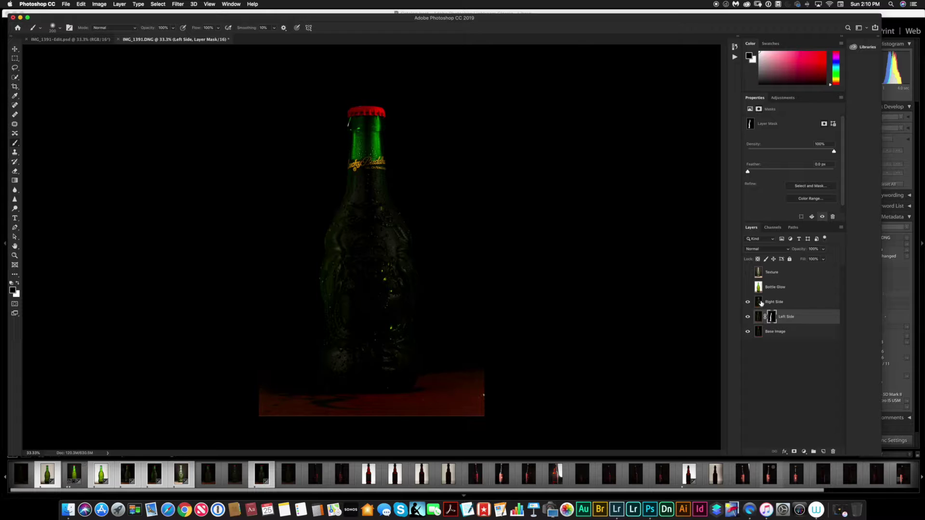
{"action": "left_click", "coordinate": [765, 302]}
{"action": "left_click", "coordinate": [767, 249]}
{"action": "left_click", "coordinate": [764, 165]}
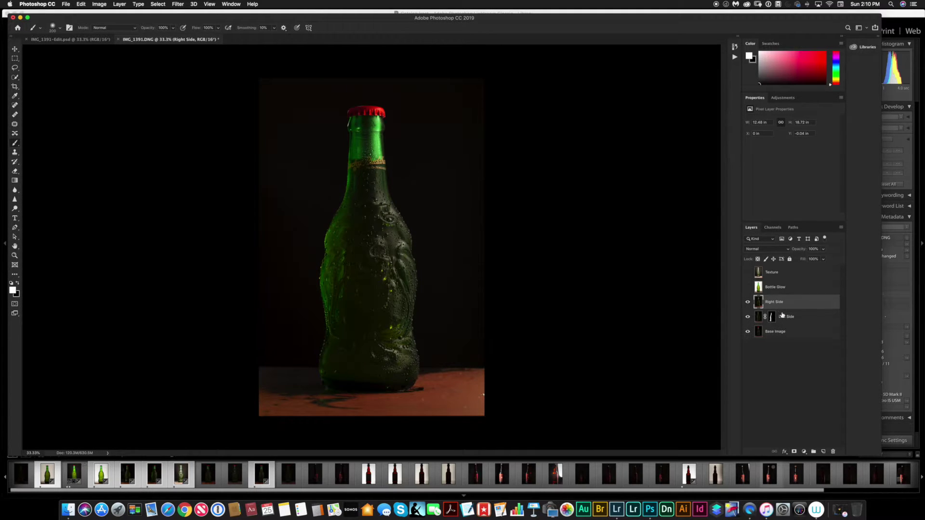
Add a black mask to the Right Side layer and paint white along the bottle's right edge from neck to base
{"action": "left_click", "coordinate": [793, 452], "text": "alt"}
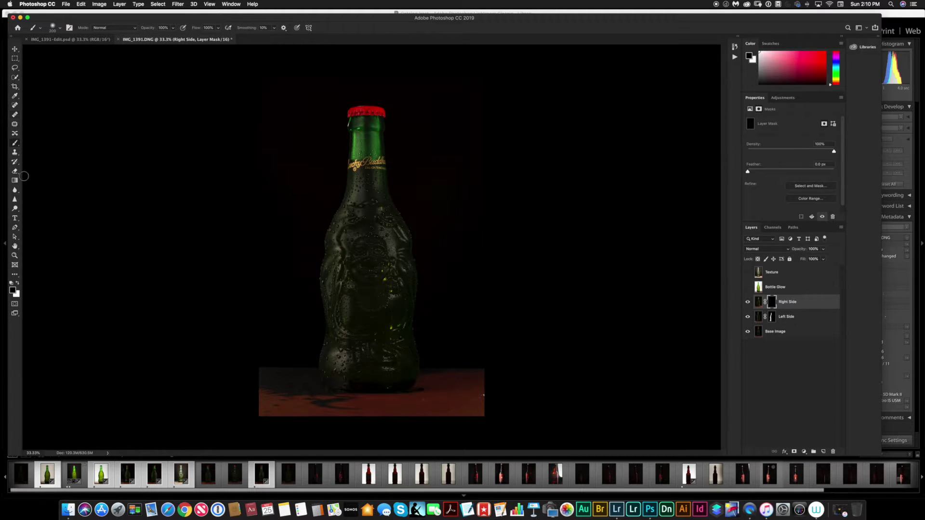
{"action": "left_click", "coordinate": [18, 284]}
{"action": "mouse_move", "coordinate": [392, 218]}
{"action": "left_mouse_down"}
{"action": "mouse_move", "coordinate": [403, 235]}
{"action": "mouse_move", "coordinate": [404, 300]}
{"action": "mouse_move", "coordinate": [411, 258]}
{"action": "mouse_move", "coordinate": [380, 166]}
{"action": "left_mouse_up"}
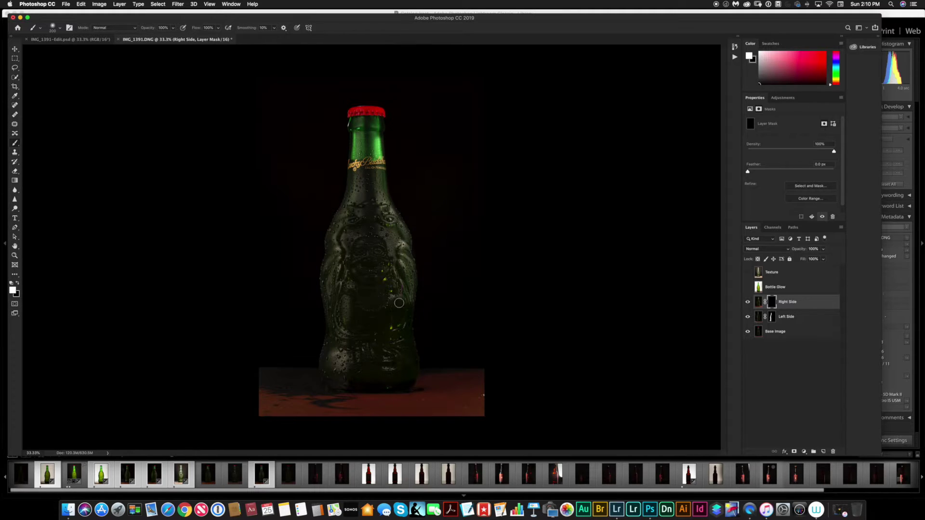
{"action": "mouse_move", "coordinate": [402, 316]}
{"action": "left_mouse_down"}
{"action": "mouse_move", "coordinate": [411, 376]}
{"action": "mouse_move", "coordinate": [400, 362]}
{"action": "mouse_move", "coordinate": [402, 386]}
{"action": "left_mouse_up"}
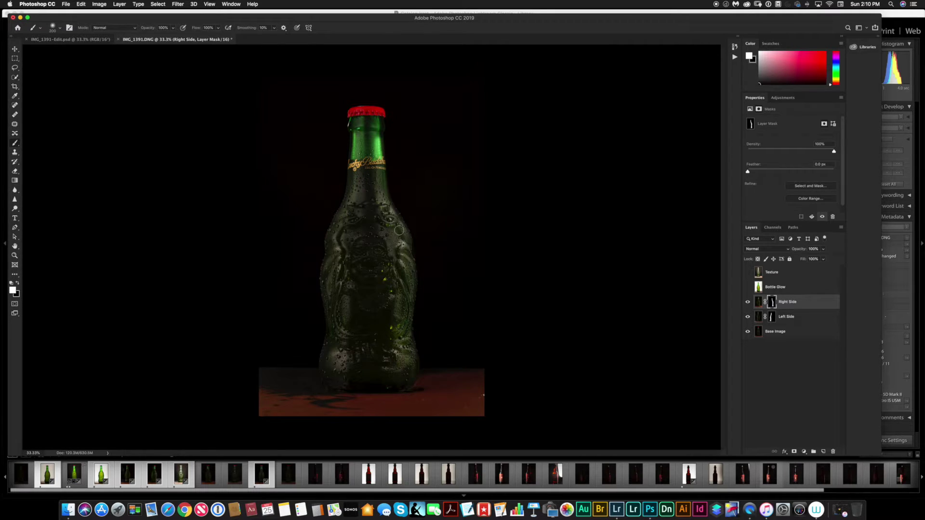
{"action": "left_click_drag", "start_coordinate": [404, 265], "coordinate": [388, 203]}
{"action": "left_click_drag", "start_coordinate": [381, 162], "coordinate": [378, 129]}
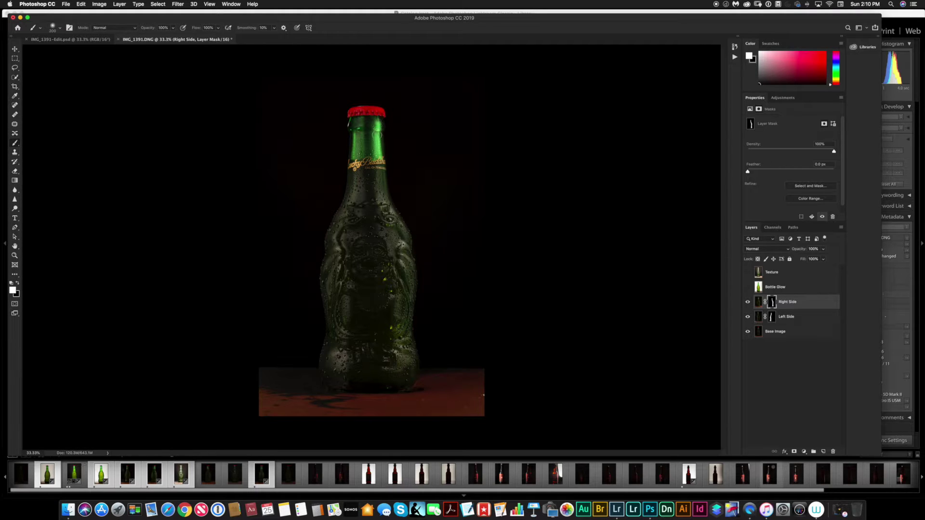
Show and select the Bottle Glow layer and lower its opacity to 43%
{"action": "left_click", "coordinate": [747, 288]}
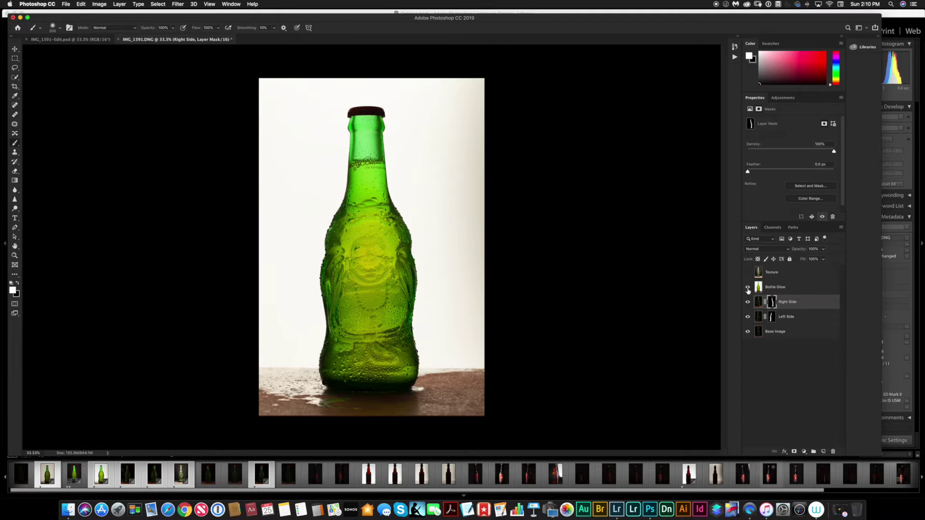
{"action": "left_click", "coordinate": [773, 289]}
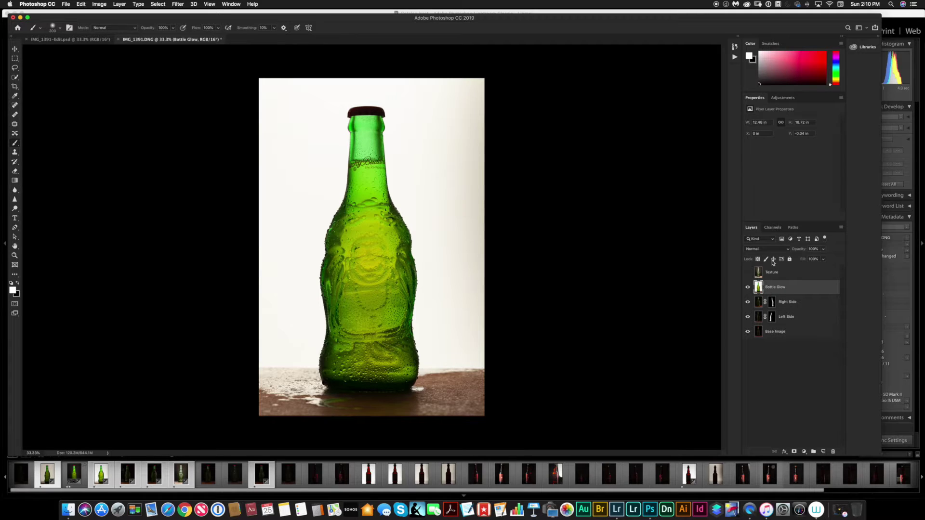
{"action": "left_click", "coordinate": [824, 249]}
{"action": "left_click_drag", "start_coordinate": [823, 260], "coordinate": [806, 260]}
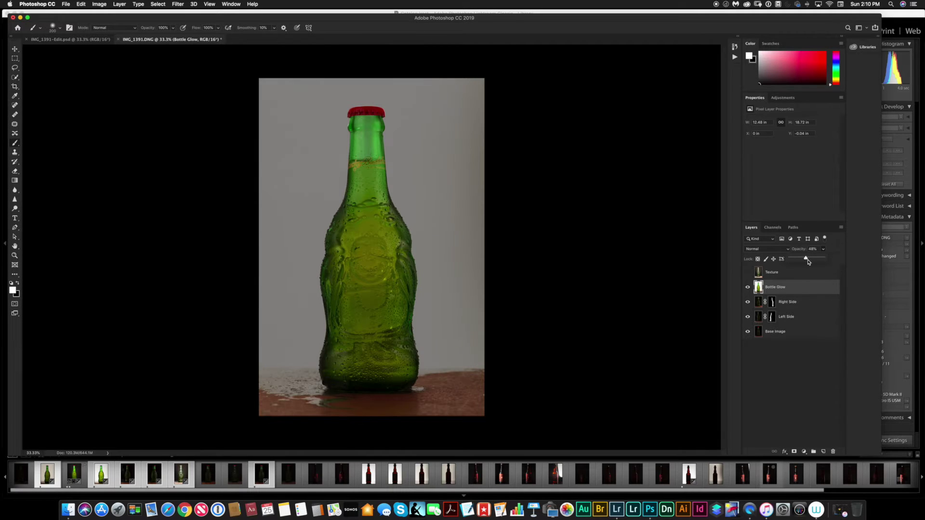
{"action": "left_click_drag", "start_coordinate": [804, 260], "coordinate": [804, 260]}
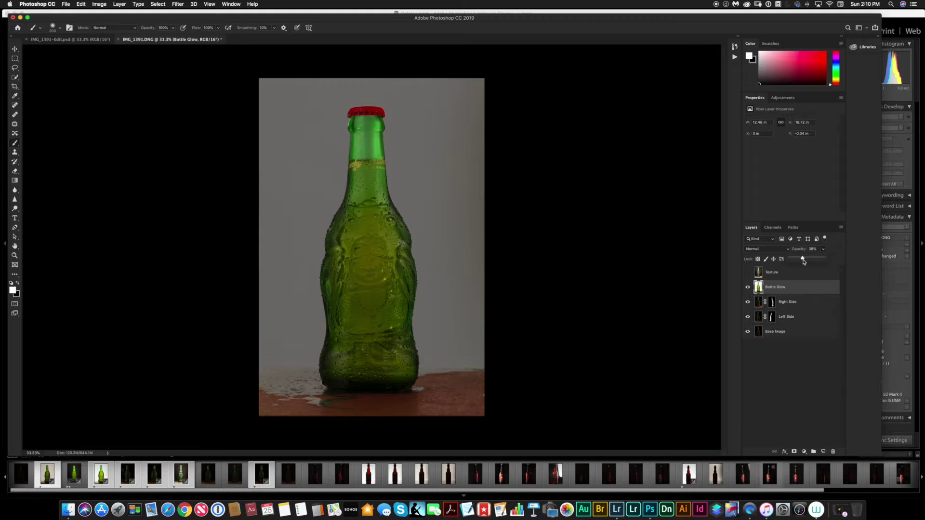
{"action": "left_click_drag", "start_coordinate": [804, 261], "coordinate": [805, 261]}
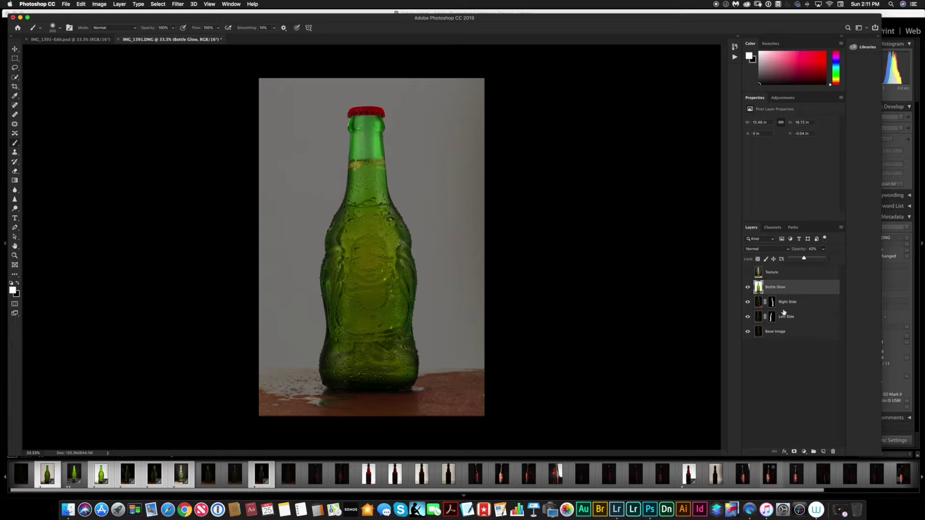
Add a black mask to Bottle Glow and paint white down the bottle's centre with a 200 px Soft Round brush at 0% hardness
{"action": "left_click", "coordinate": [793, 451], "text": "alt"}
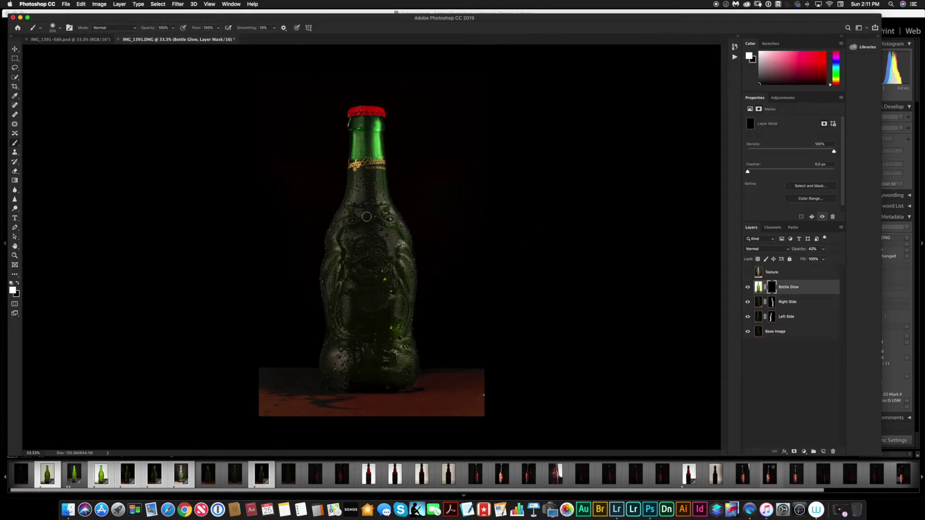
{"action": "mouse_move", "coordinate": [365, 265]}
{"action": "left_mouse_down"}
{"action": "mouse_move", "coordinate": [356, 257]}
{"action": "mouse_move", "coordinate": [360, 213]}
{"action": "mouse_move", "coordinate": [357, 229]}
{"action": "mouse_move", "coordinate": [371, 230]}
{"action": "mouse_move", "coordinate": [366, 169]}
{"action": "mouse_move", "coordinate": [361, 183]}
{"action": "mouse_move", "coordinate": [367, 207]}
{"action": "mouse_move", "coordinate": [374, 206]}
{"action": "mouse_move", "coordinate": [369, 156]}
{"action": "mouse_move", "coordinate": [384, 292]}
{"action": "mouse_move", "coordinate": [356, 279]}
{"action": "mouse_move", "coordinate": [357, 232]}
{"action": "mouse_move", "coordinate": [353, 302]}
{"action": "mouse_move", "coordinate": [362, 324]}
{"action": "mouse_move", "coordinate": [366, 291]}
{"action": "mouse_move", "coordinate": [381, 320]}
{"action": "mouse_move", "coordinate": [391, 287]}
{"action": "mouse_move", "coordinate": [380, 231]}
{"action": "left_mouse_up"}
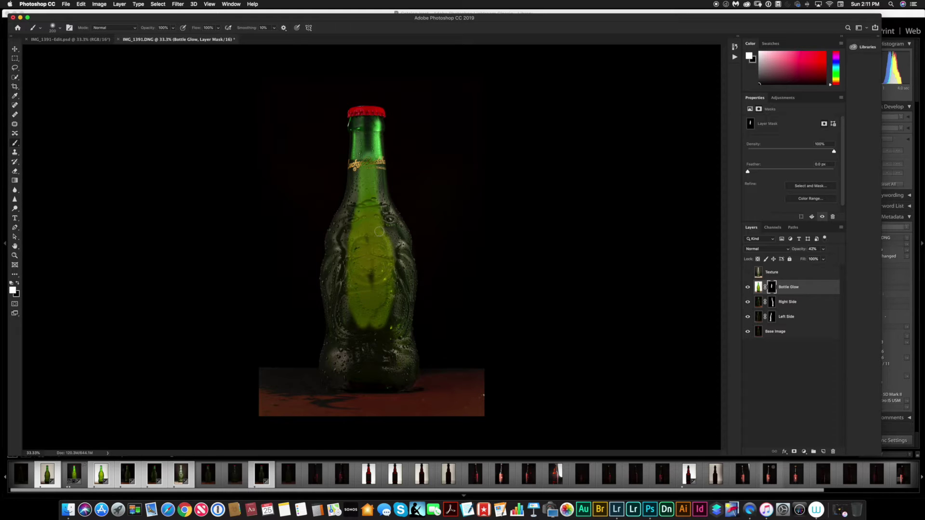
{"action": "mouse_move", "coordinate": [377, 273]}
{"action": "left_mouse_down"}
{"action": "mouse_move", "coordinate": [387, 364]}
{"action": "mouse_move", "coordinate": [354, 311]}
{"action": "mouse_move", "coordinate": [367, 352]}
{"action": "mouse_move", "coordinate": [376, 344]}
{"action": "mouse_move", "coordinate": [373, 359]}
{"action": "mouse_move", "coordinate": [364, 351]}
{"action": "mouse_move", "coordinate": [360, 282]}
{"action": "mouse_move", "coordinate": [357, 371]}
{"action": "mouse_move", "coordinate": [389, 373]}
{"action": "mouse_move", "coordinate": [379, 385]}
{"action": "mouse_move", "coordinate": [357, 382]}
{"action": "mouse_move", "coordinate": [381, 389]}
{"action": "mouse_move", "coordinate": [362, 381]}
{"action": "mouse_move", "coordinate": [356, 359]}
{"action": "mouse_move", "coordinate": [365, 388]}
{"action": "left_mouse_up"}
{"action": "key", "text": "ctrl+z"}
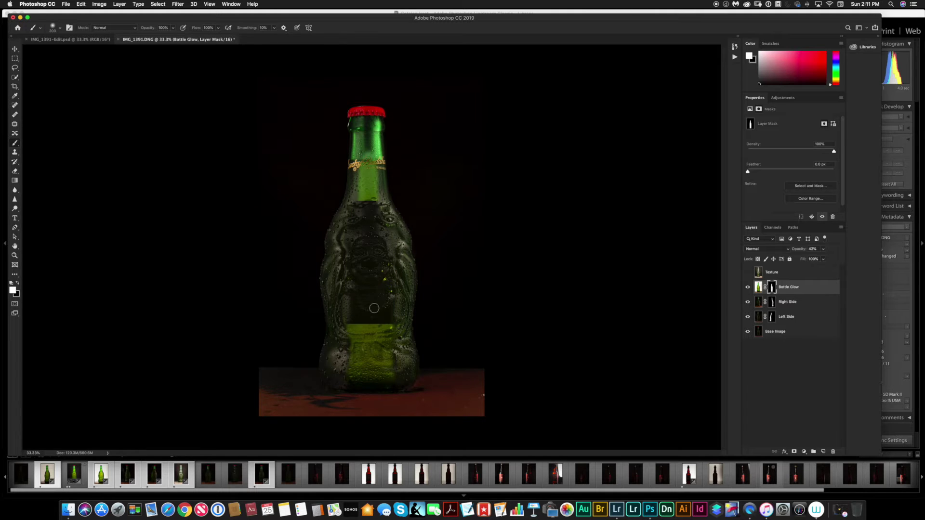
{"action": "mouse_move", "coordinate": [365, 289]}
{"action": "left_mouse_down"}
{"action": "mouse_move", "coordinate": [354, 311]}
{"action": "mouse_move", "coordinate": [363, 307]}
{"action": "mouse_move", "coordinate": [374, 335]}
{"action": "mouse_move", "coordinate": [388, 242]}
{"action": "mouse_move", "coordinate": [372, 231]}
{"action": "mouse_move", "coordinate": [362, 242]}
{"action": "mouse_move", "coordinate": [361, 202]}
{"action": "mouse_move", "coordinate": [364, 212]}
{"action": "mouse_move", "coordinate": [370, 201]}
{"action": "mouse_move", "coordinate": [377, 219]}
{"action": "mouse_move", "coordinate": [352, 275]}
{"action": "mouse_move", "coordinate": [351, 369]}
{"action": "left_mouse_up"}
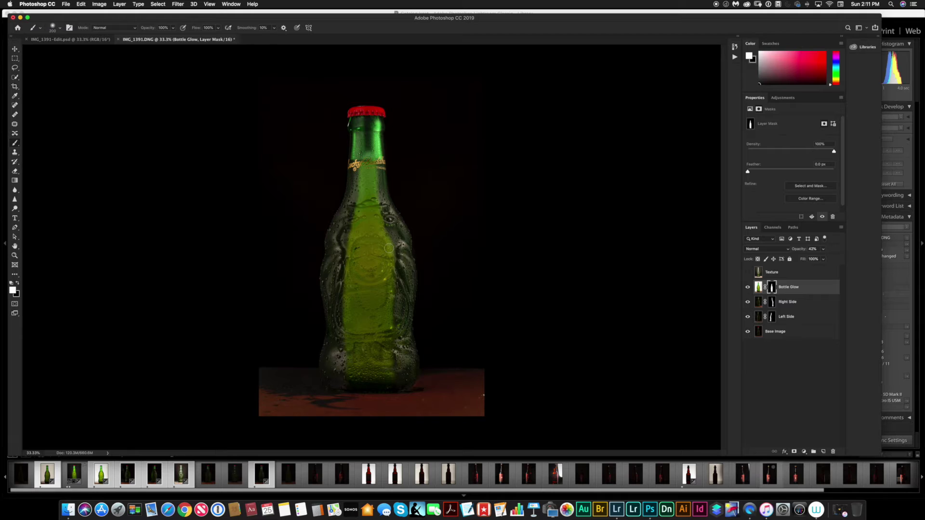
{"action": "left_click", "coordinate": [61, 30]}
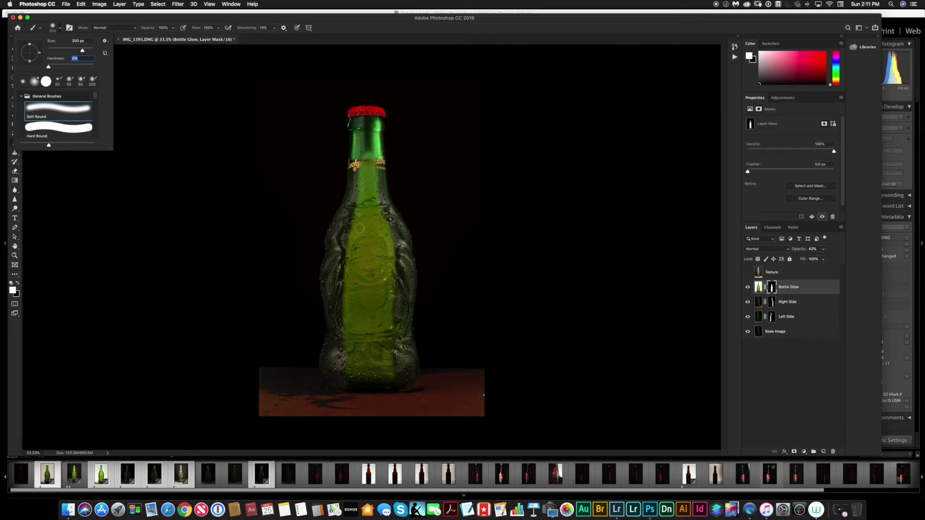
{"action": "left_click", "coordinate": [368, 201]}
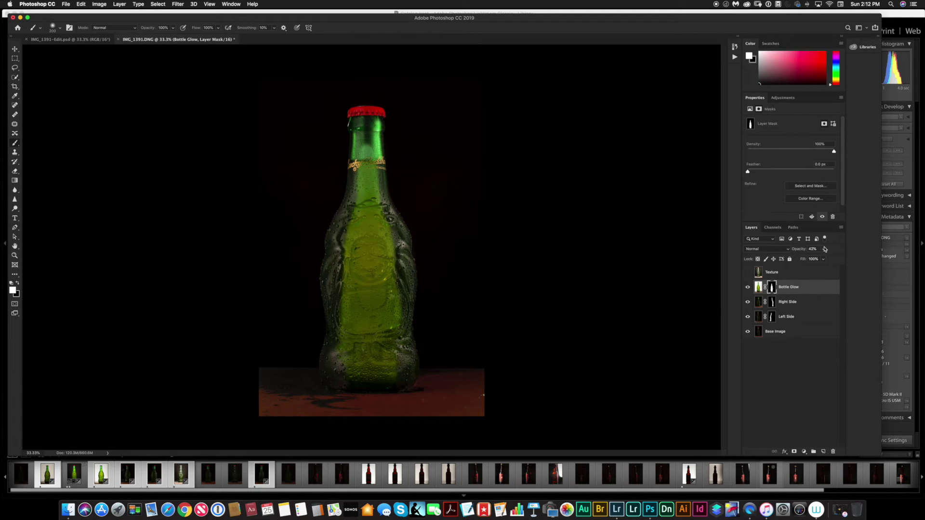
Try a different opacity for the Bottle Glow layer and reselect its mask
{"action": "left_click", "coordinate": [758, 288]}
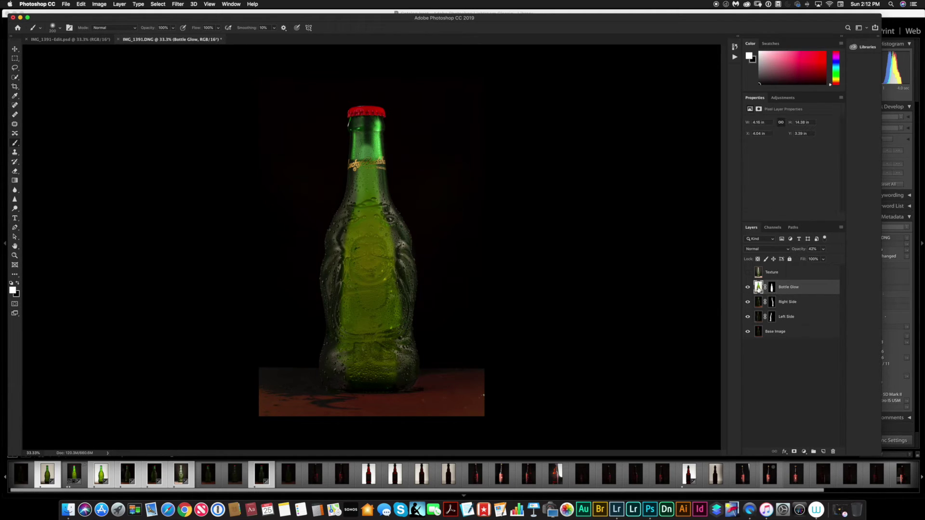
{"action": "left_click", "coordinate": [823, 250]}
{"action": "left_click_drag", "start_coordinate": [819, 260], "coordinate": [818, 260]}
{"action": "left_click", "coordinate": [772, 288]}
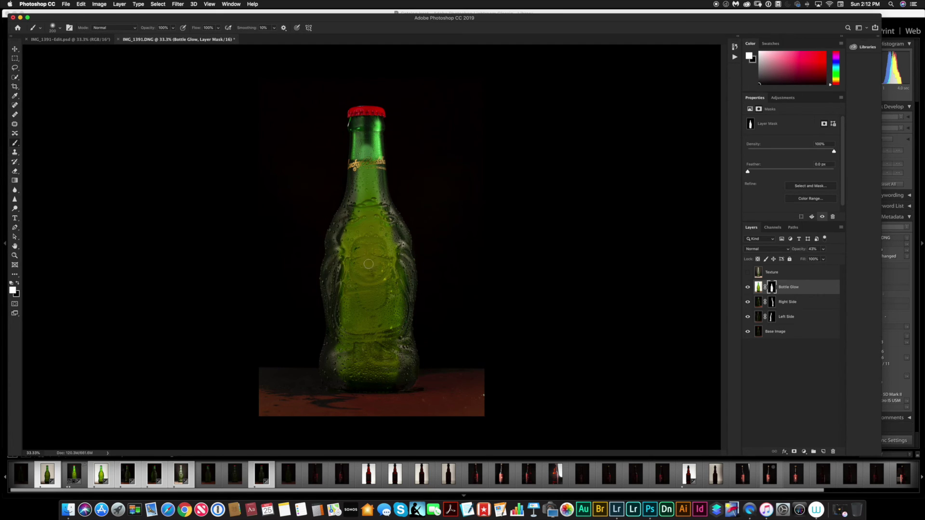
Switch to the IMG_1391-Edit.psd document to examine the finished bottle composite for reference
{"action": "left_click", "coordinate": [88, 42]}
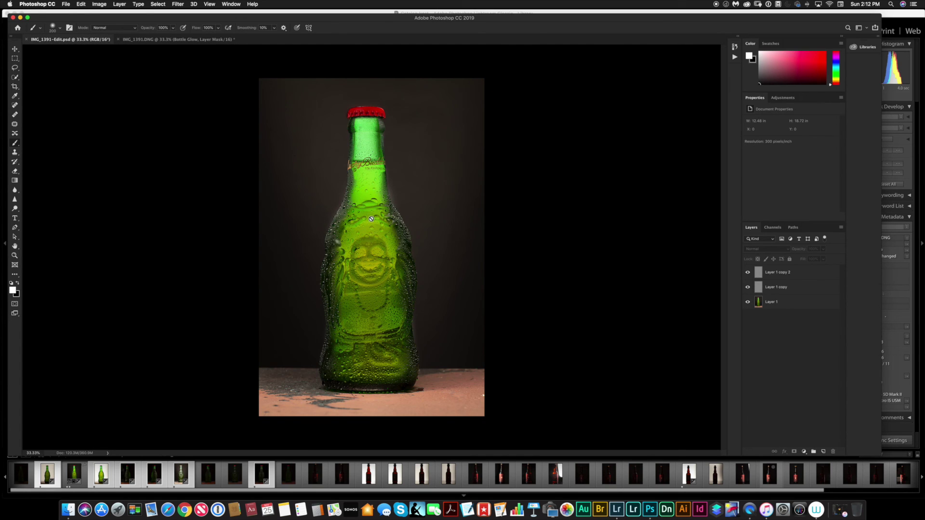